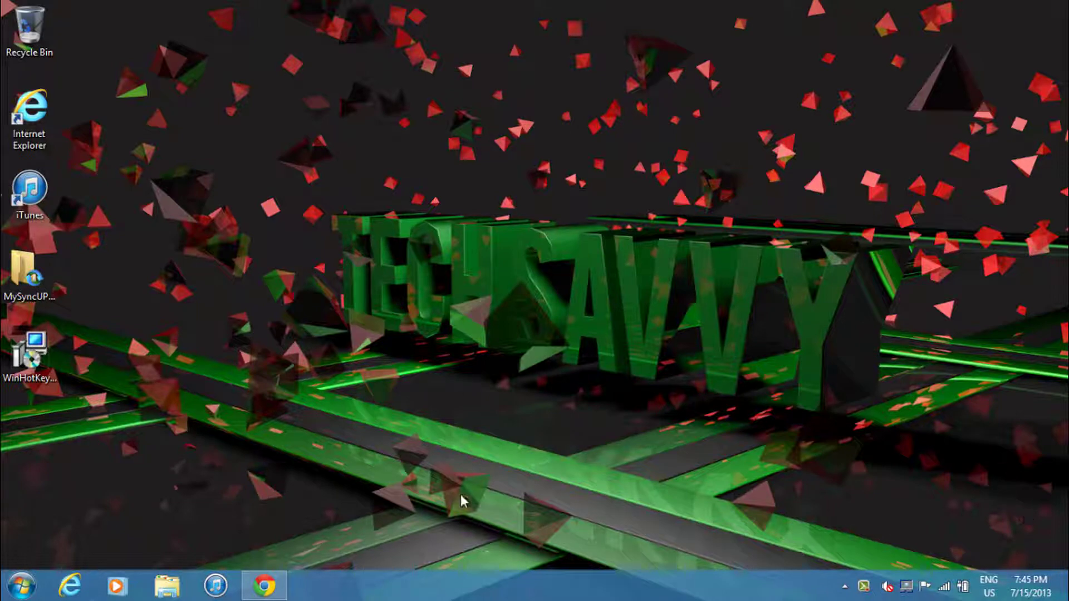
Step: Start the WinHotKey 0.70 download on Softpedia using the Secure Download (US) mirror
click(273, 590)
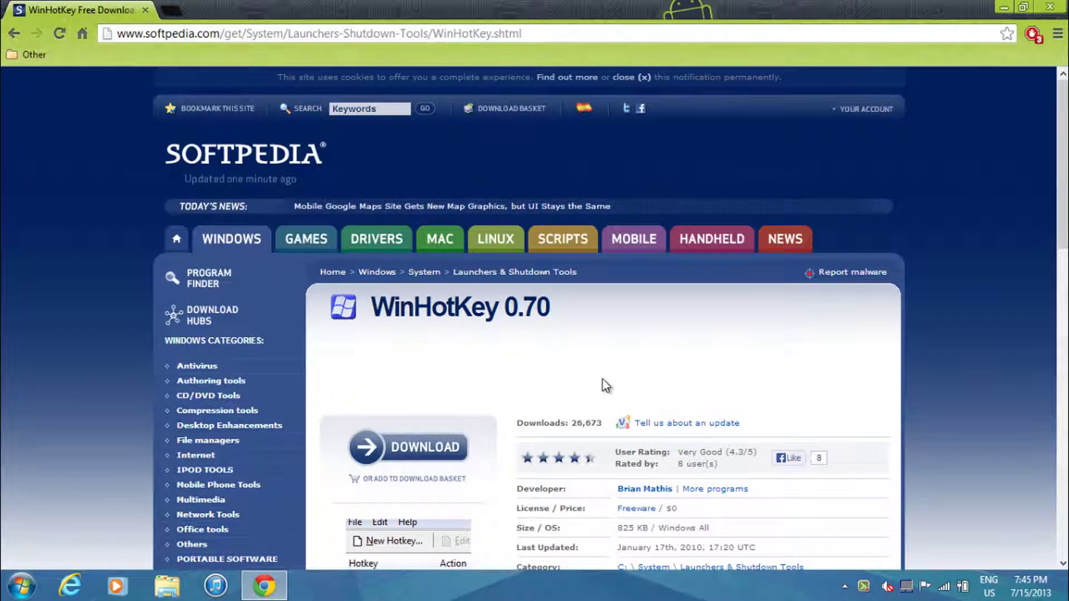
scroll(606, 385, down, 2)
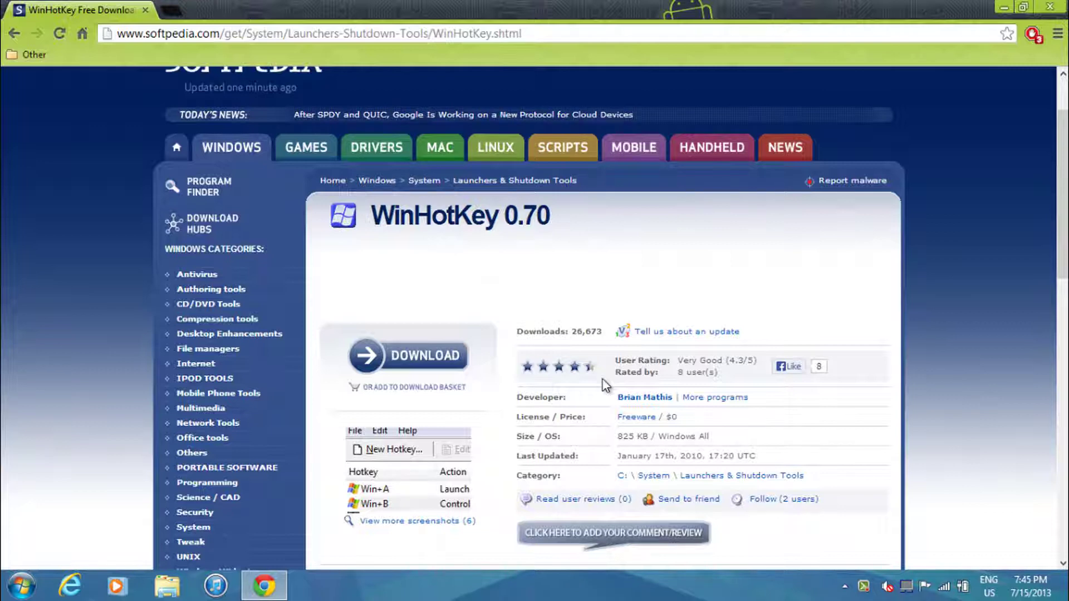
click(445, 368)
scroll(575, 399, down, 3)
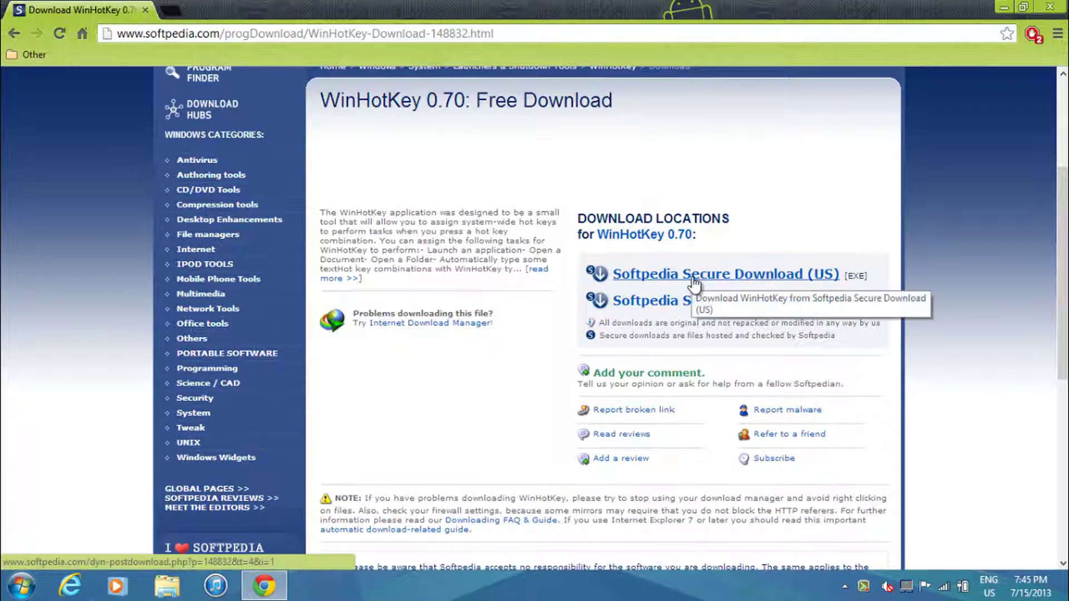
click(759, 274)
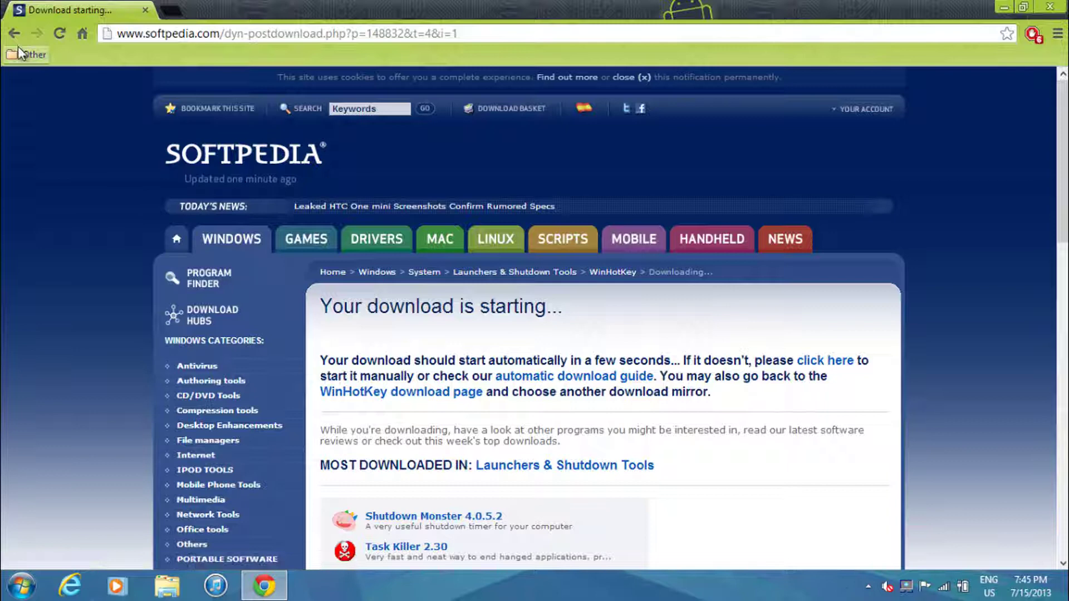
Step: Minimize Chrome and launch the downloaded WinHotKey installer from the desktop
click(15, 35)
click(1004, 8)
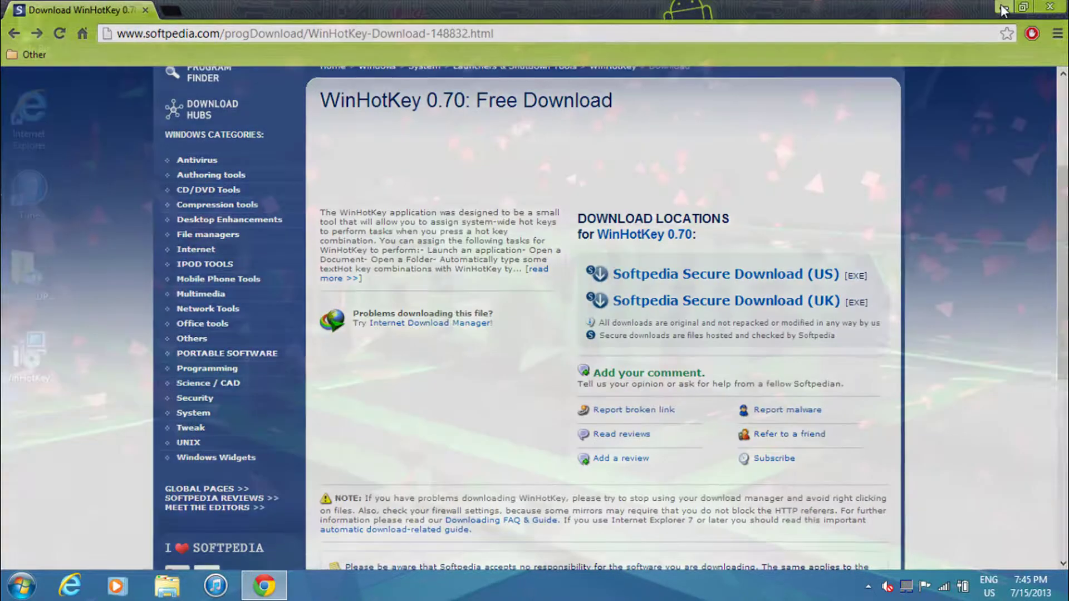
click(264, 585)
click(264, 586)
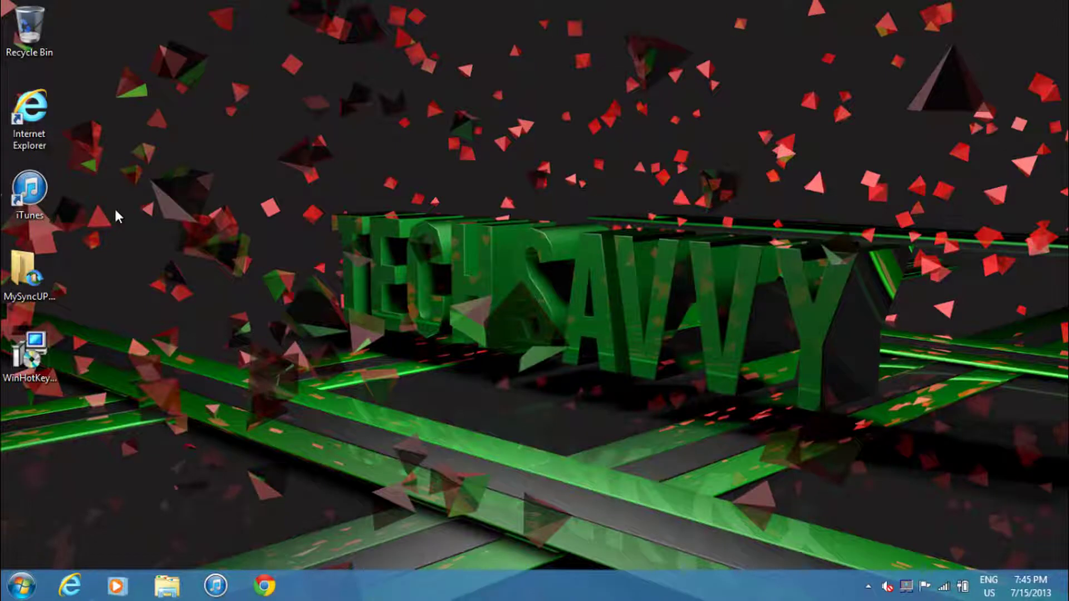
double_click(49, 362)
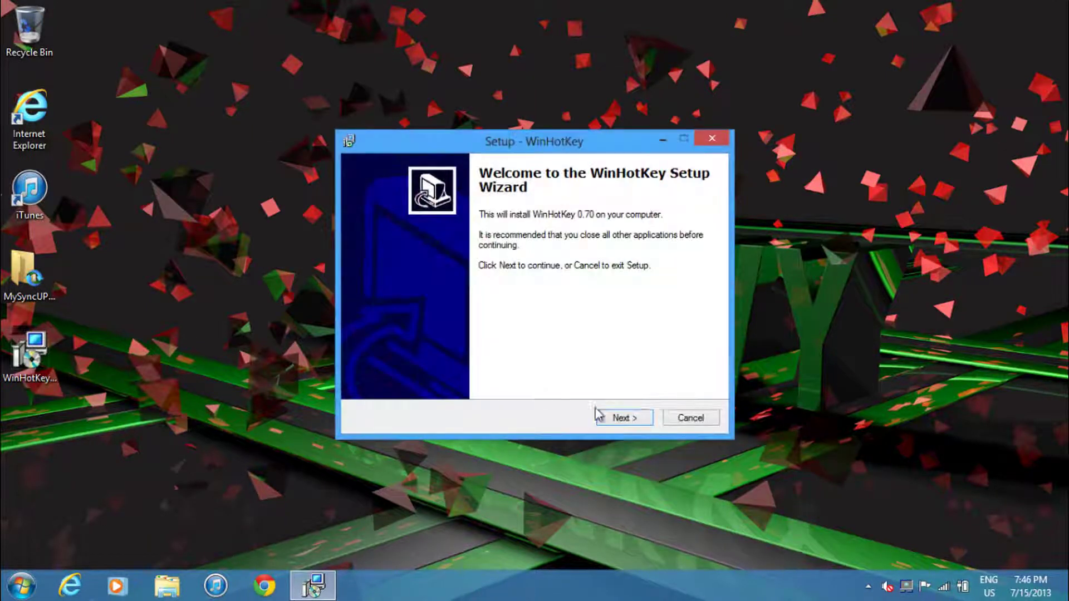
Step: Accept the license and keep the default C:\Program Files (x86)\WinHotKey install folder
click(629, 423)
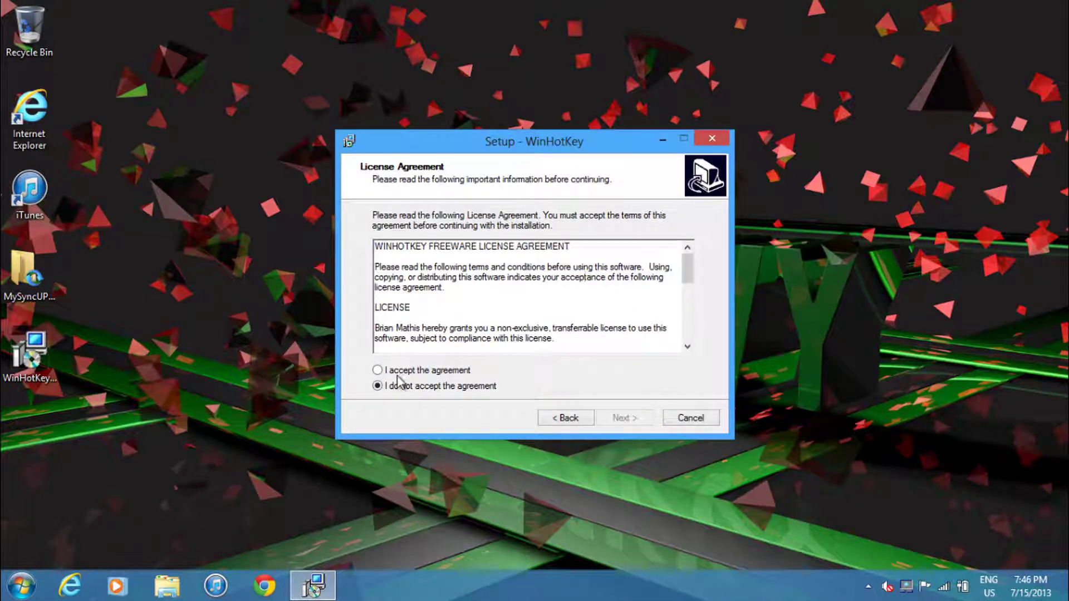
click(378, 370)
click(640, 420)
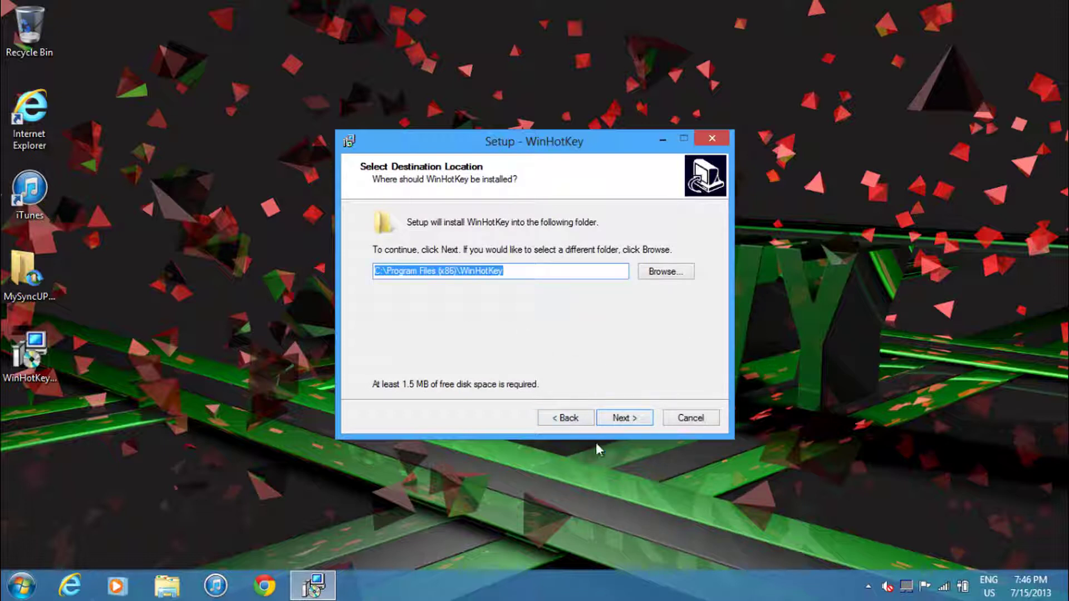
click(629, 419)
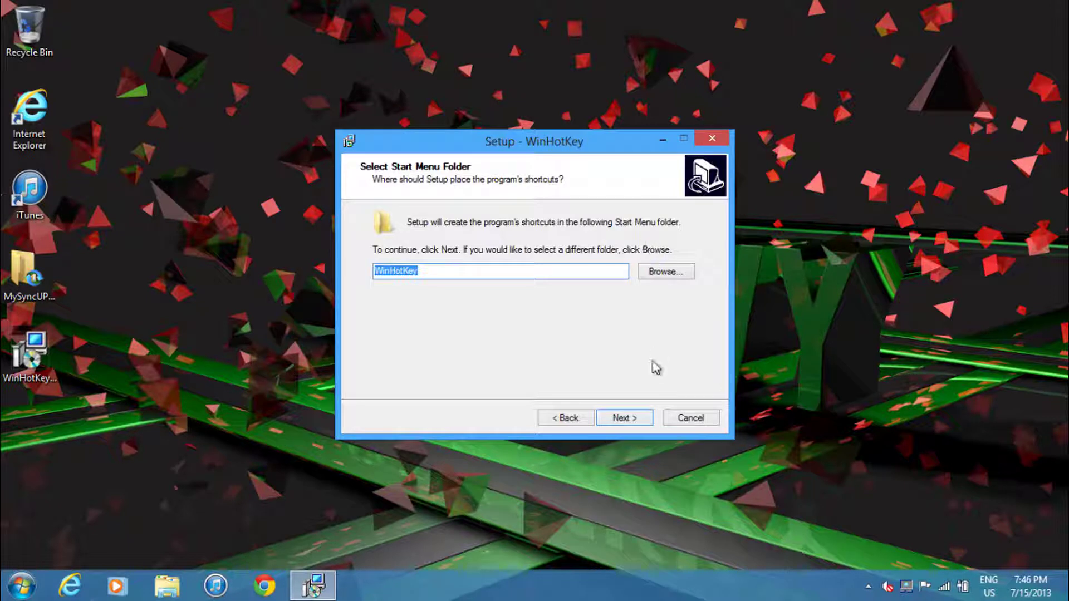
Step: Keep the 'WinHotKey' Start Menu folder, add a desktop icon, install, and launch WinHotKey
click(609, 420)
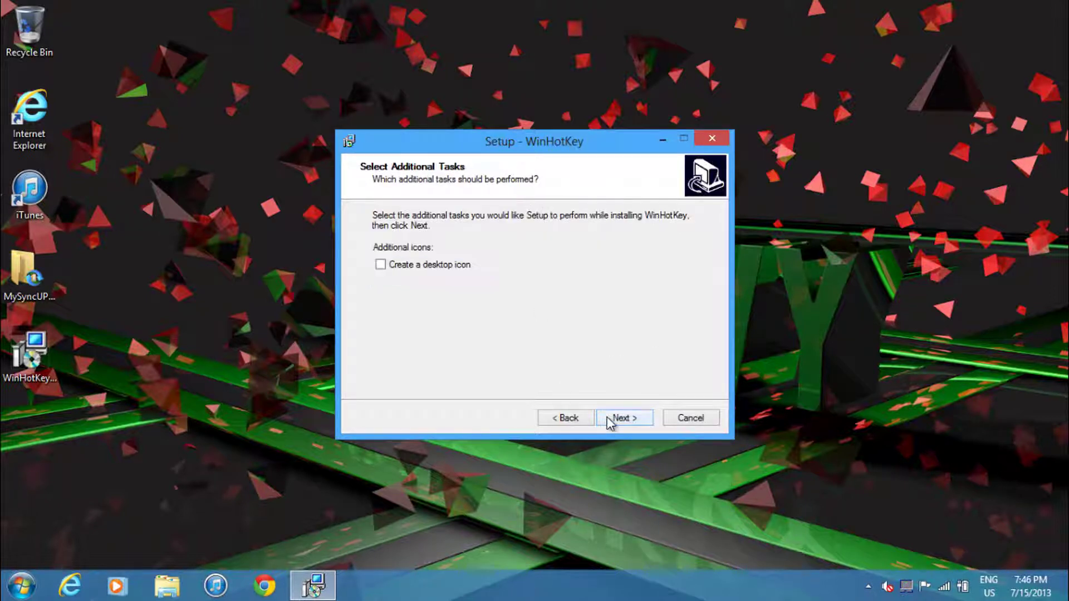
click(380, 265)
click(625, 418)
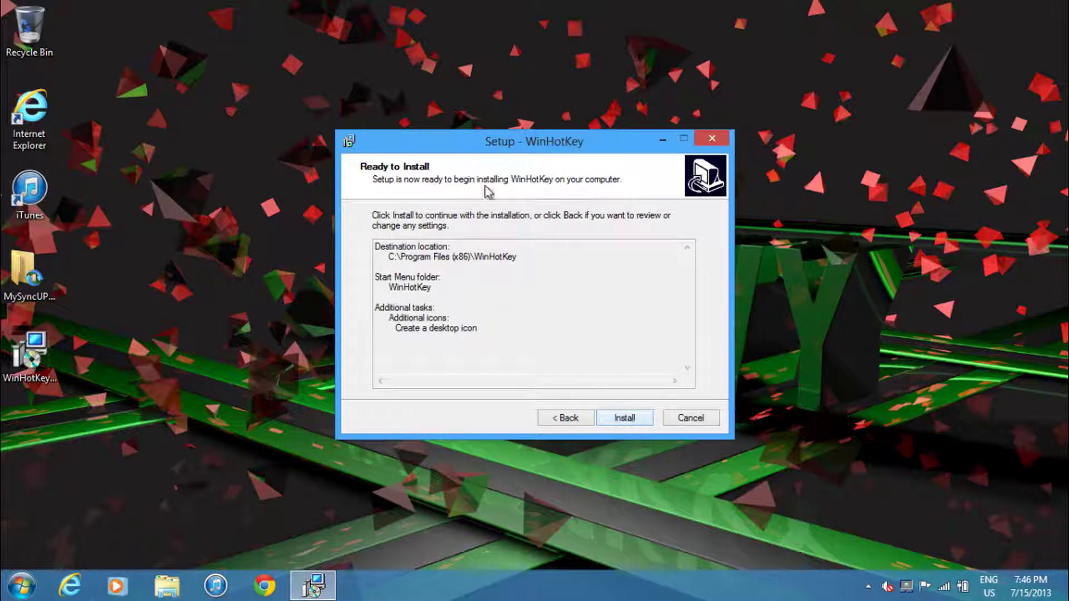
click(626, 417)
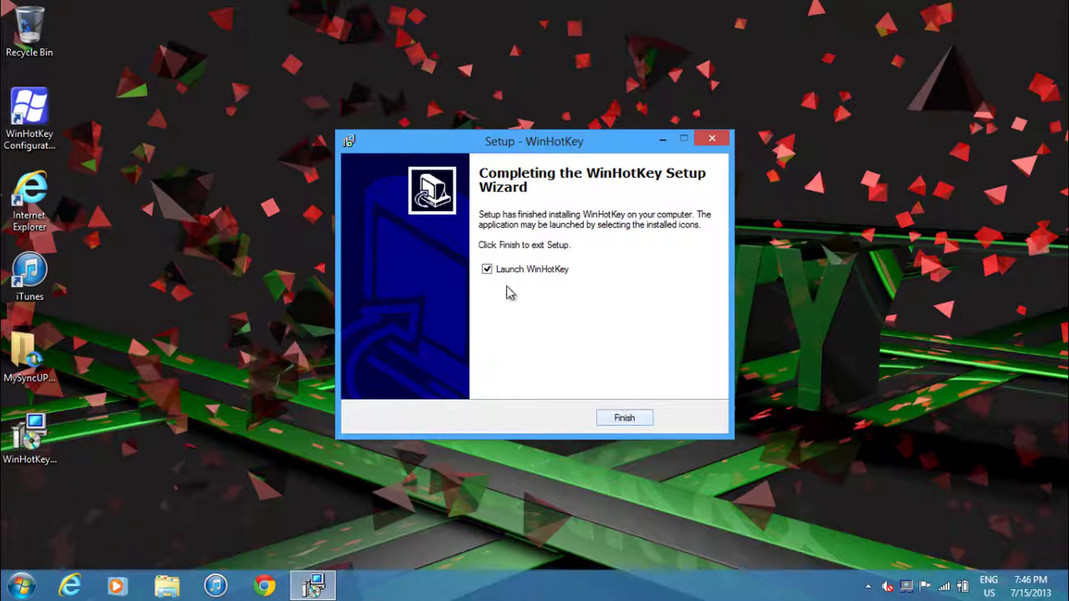
click(626, 419)
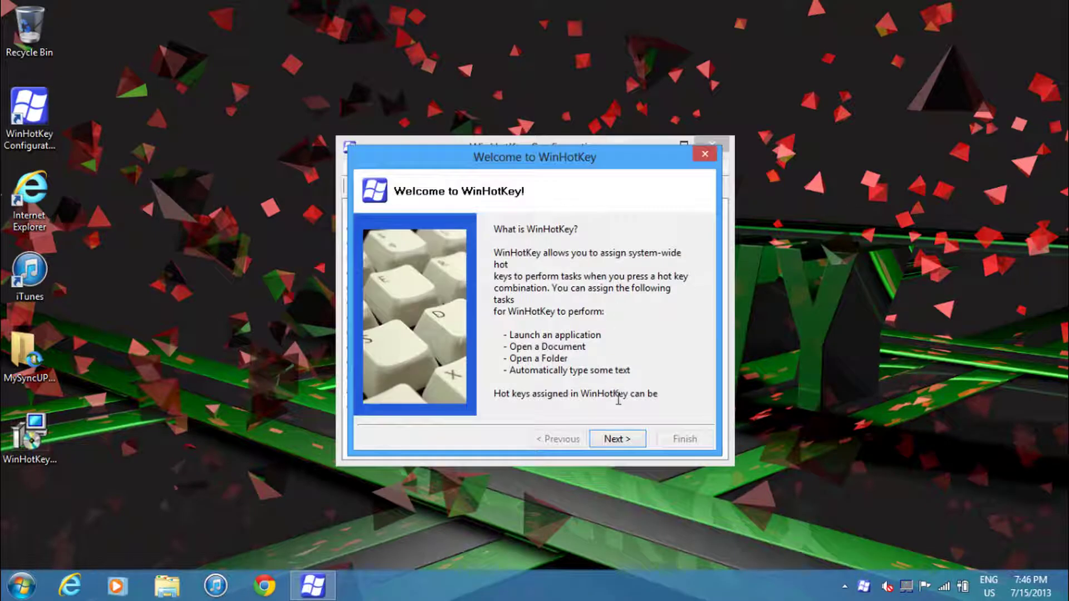
Step: Finish the WinHotKey welcome introduction to reach the hotkey configuration list
click(617, 439)
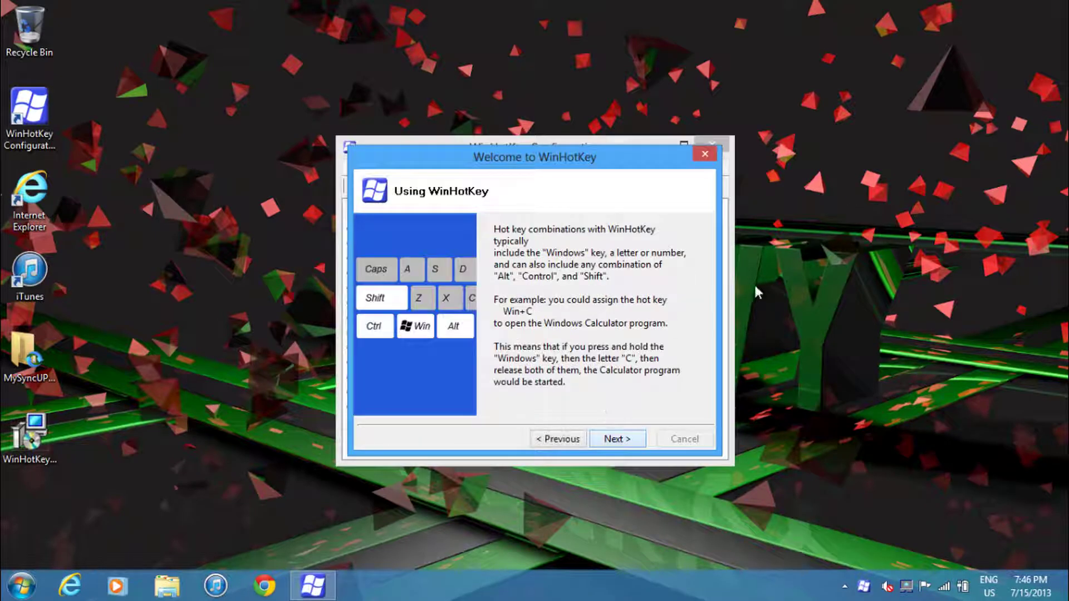
click(612, 440)
click(684, 439)
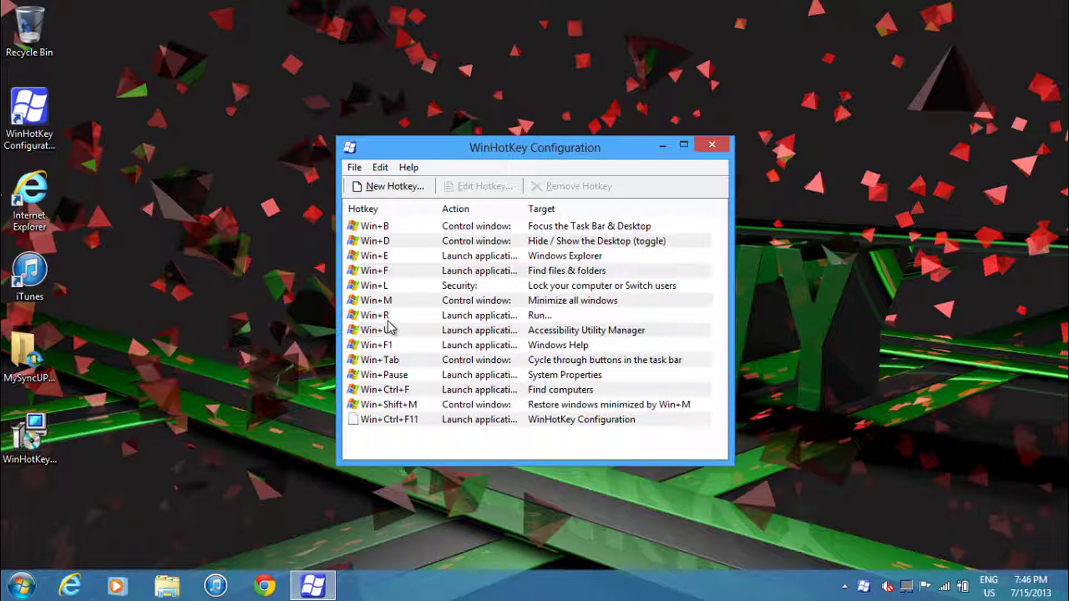
Step: Test the Win+R hotkey by opening the Run dialog, then close it
key(super+r)
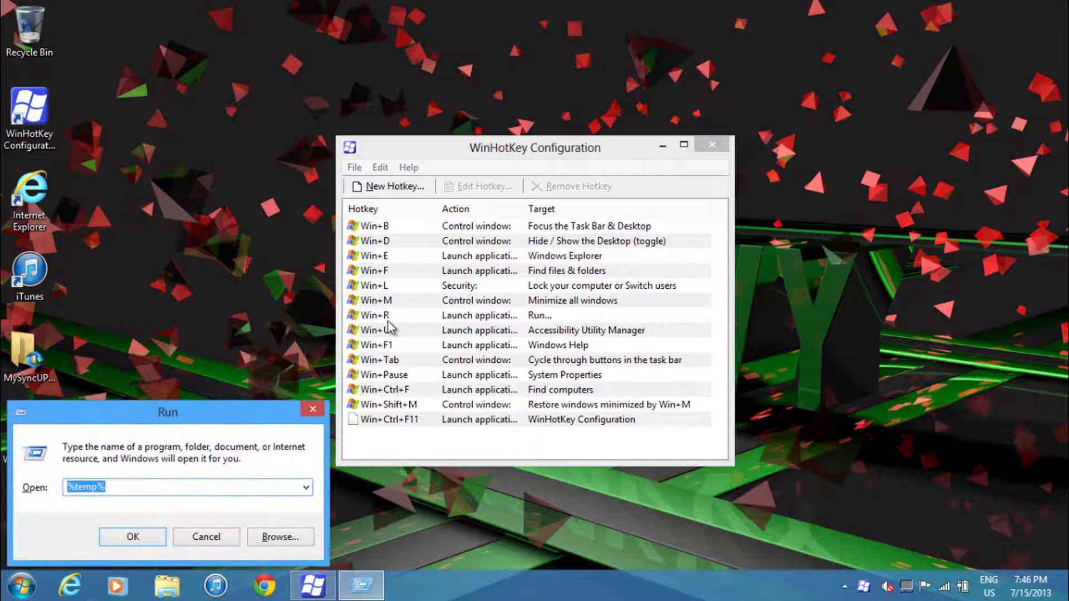
drag(229, 404, 247, 388)
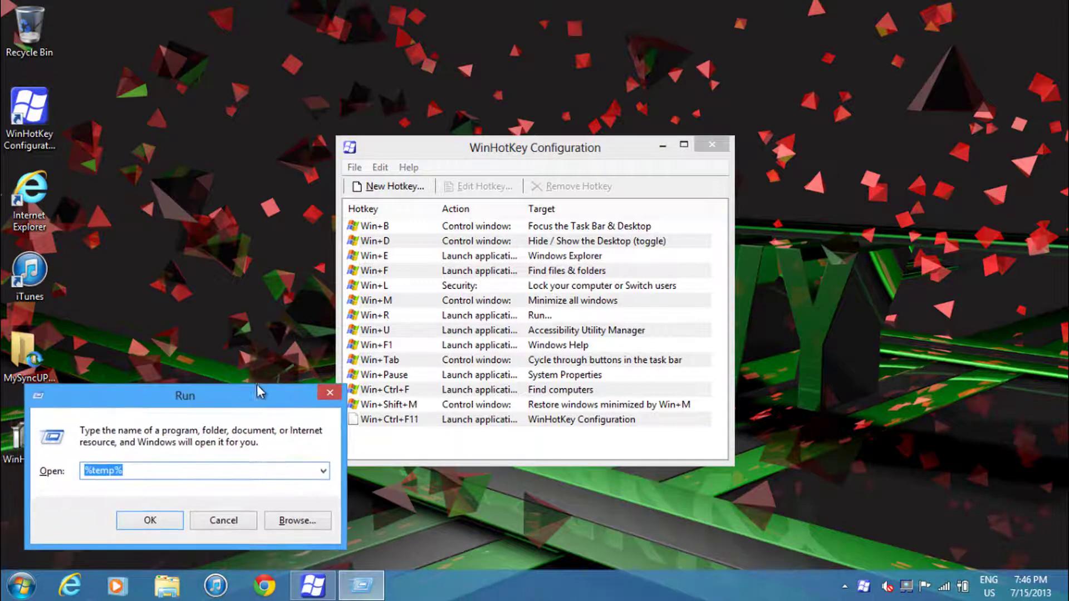
click(329, 396)
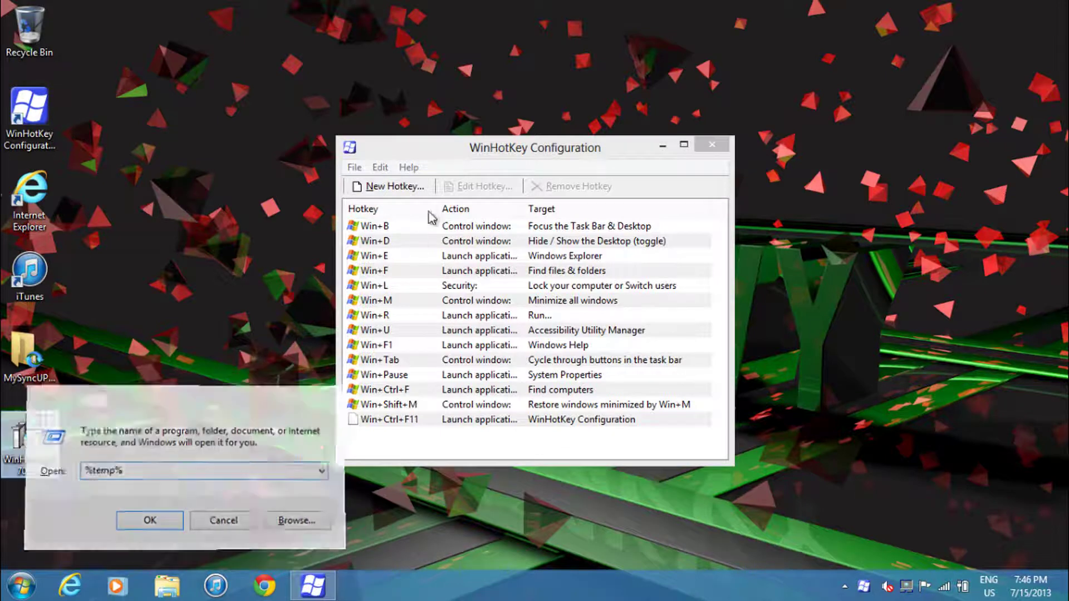
Step: Create a new 'Chrome' hotkey on Windows+N that launches an application, and browse for its program
click(411, 189)
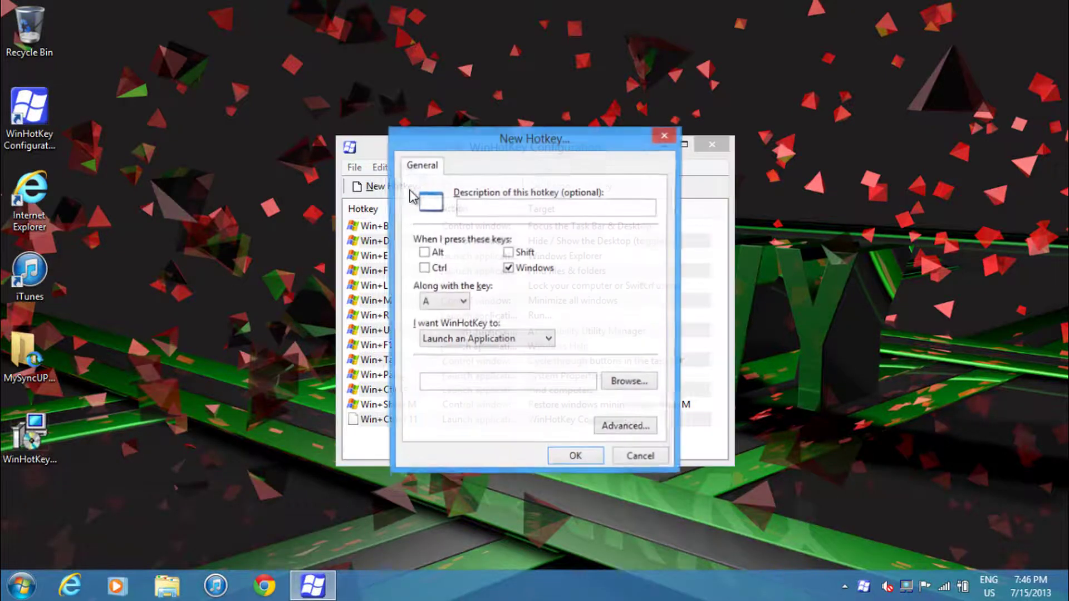
click(479, 210)
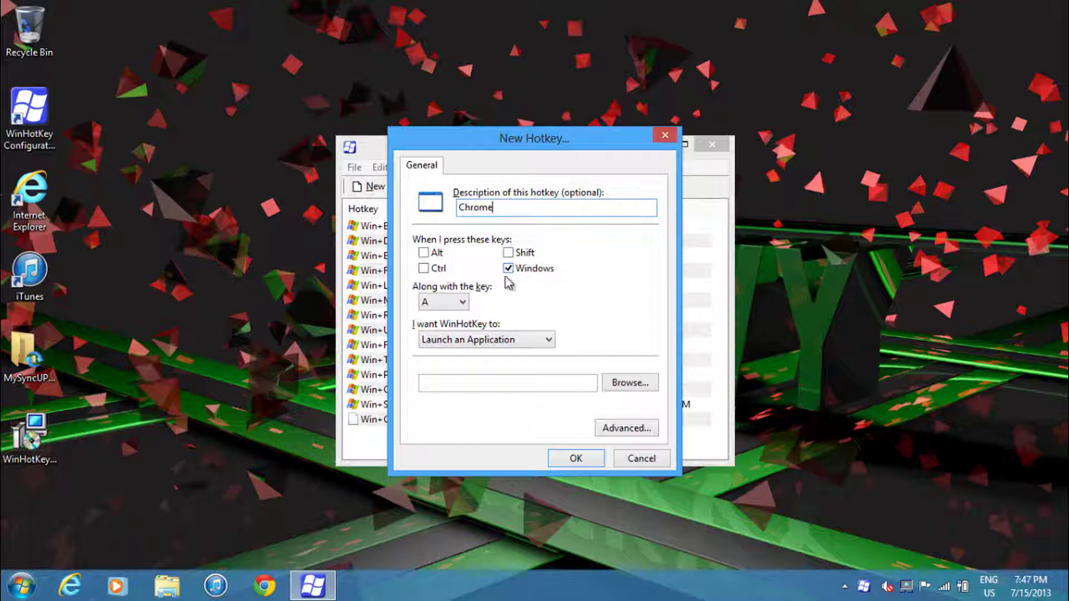
click(451, 305)
drag(463, 82, 452, 29)
click(437, 31)
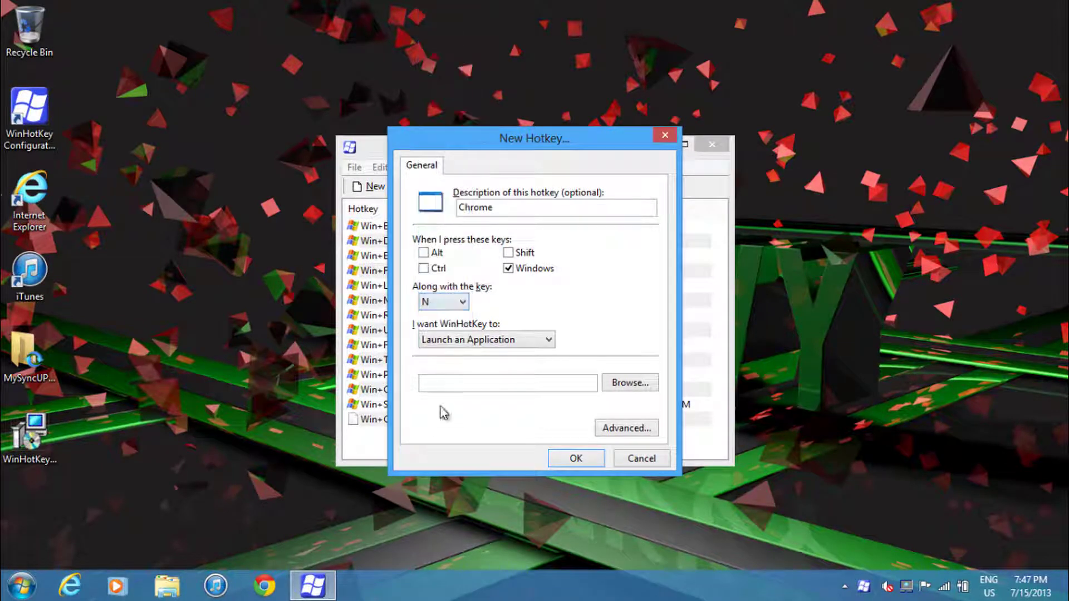
click(464, 303)
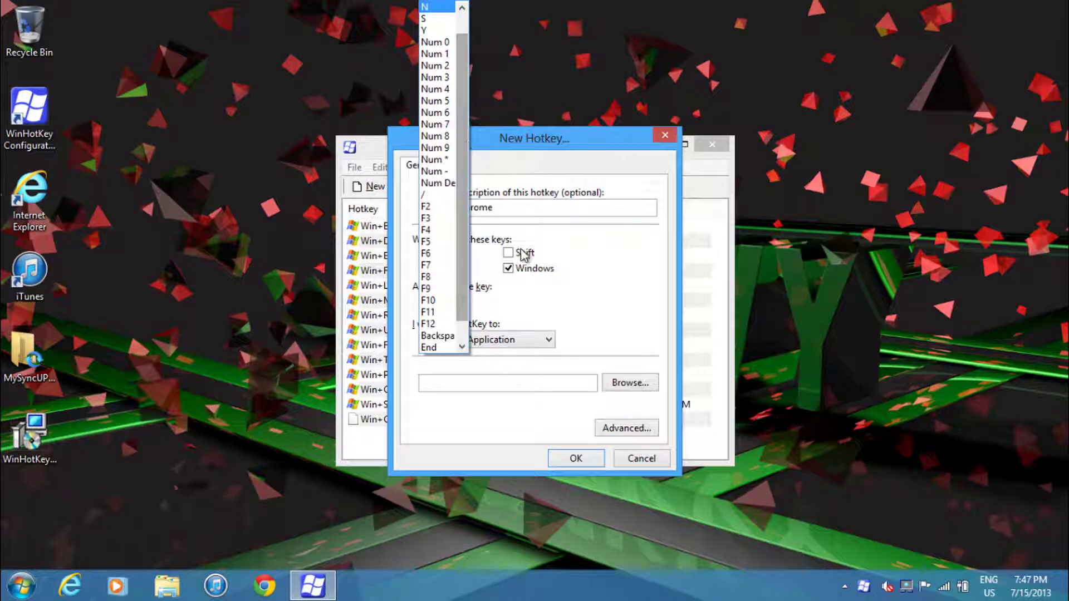
click(544, 281)
click(501, 340)
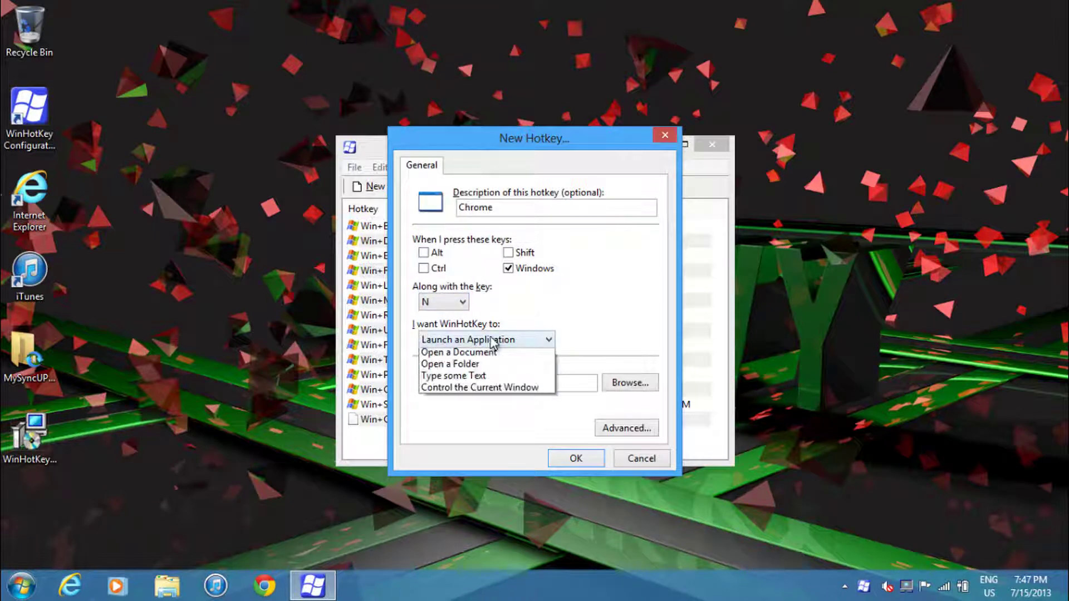
click(497, 342)
click(627, 382)
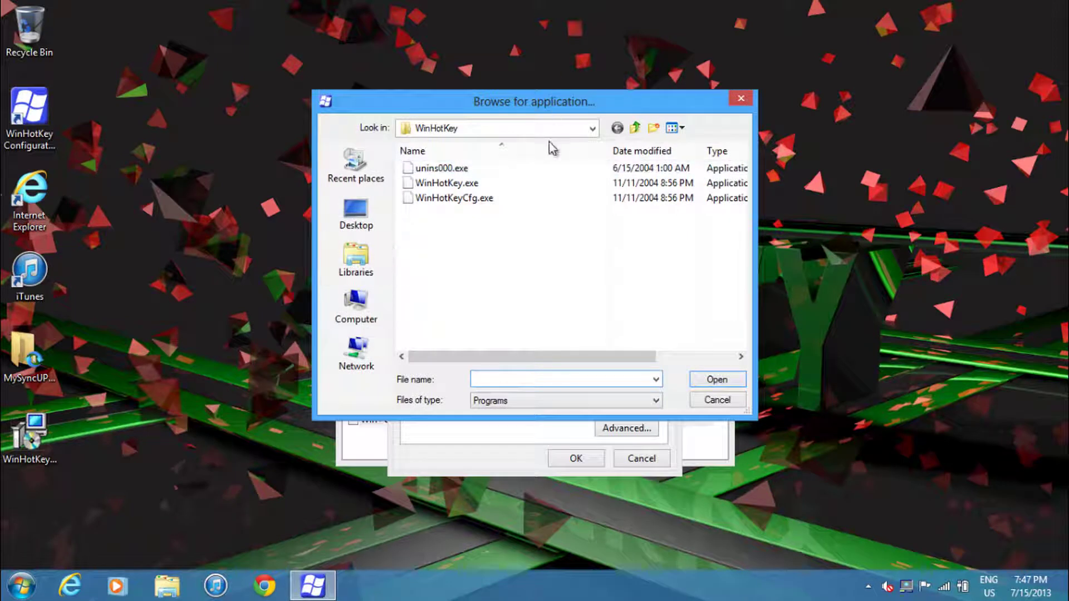
Step: Select chrome.exe from C:\Program Files (x86)\Google\Chrome\Application as the hotkey's application
click(592, 129)
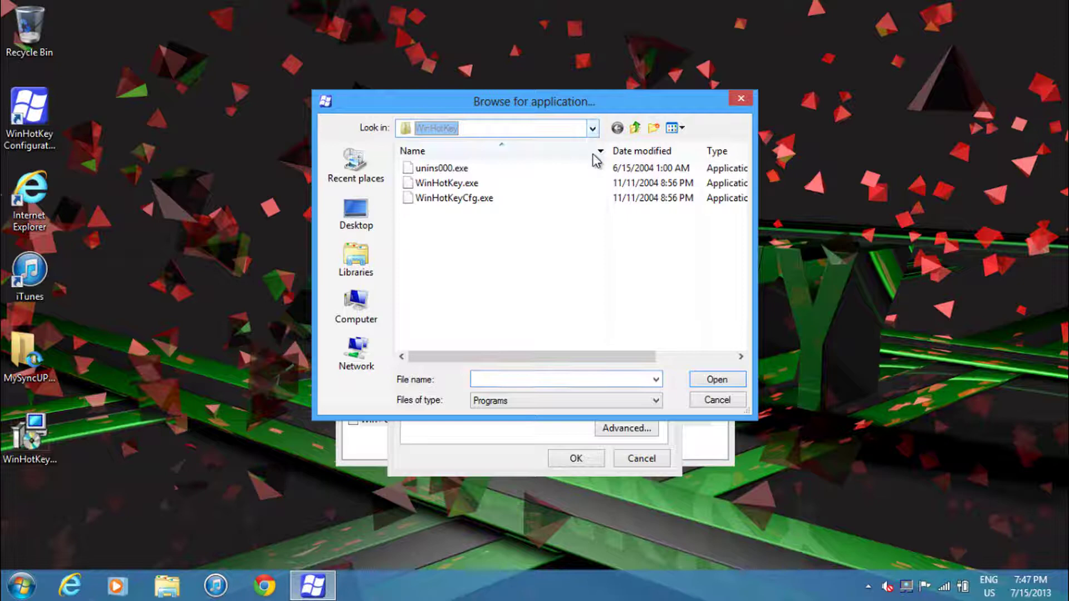
click(592, 128)
click(440, 233)
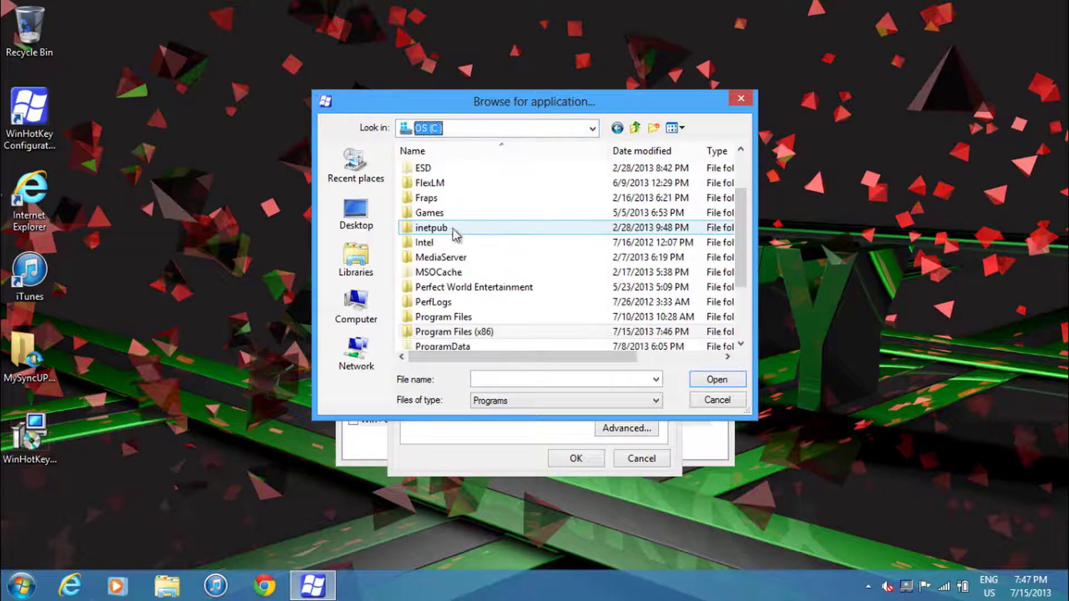
double_click(454, 333)
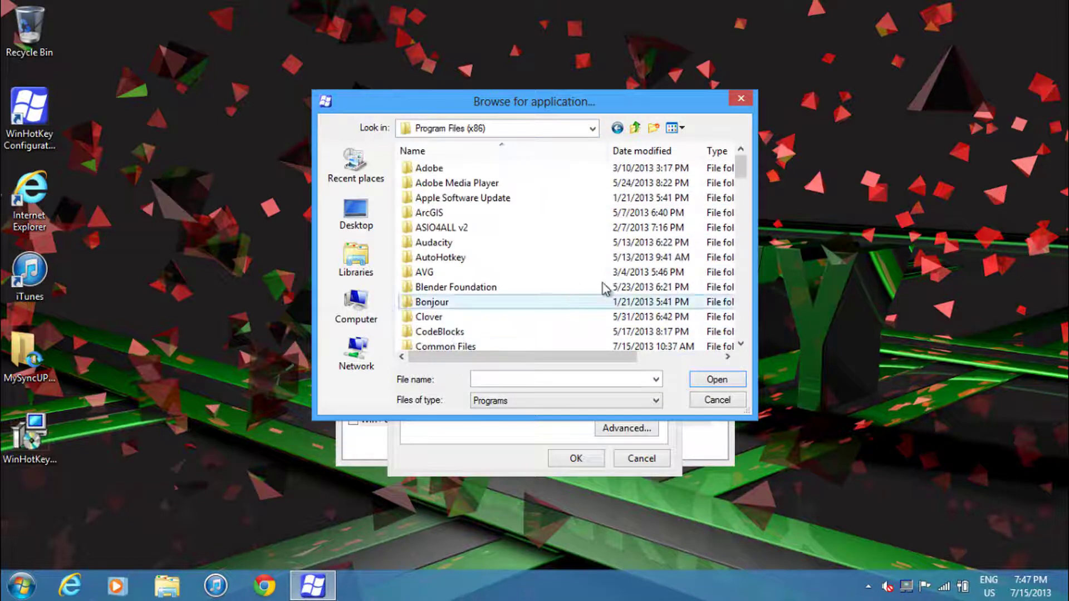
drag(750, 175, 746, 219)
double_click(457, 229)
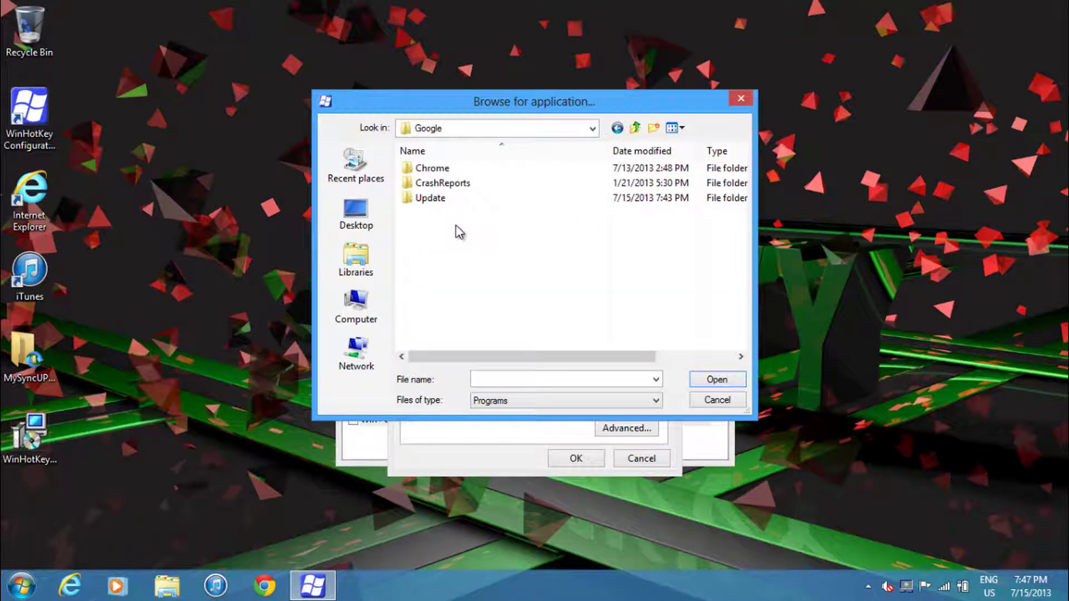
double_click(444, 169)
double_click(457, 168)
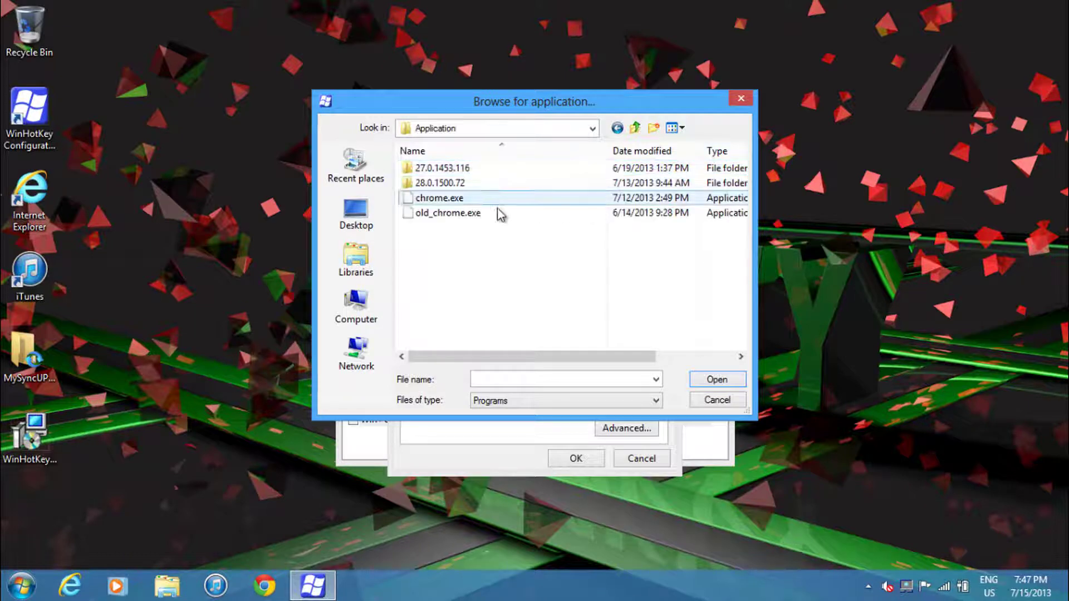
double_click(444, 200)
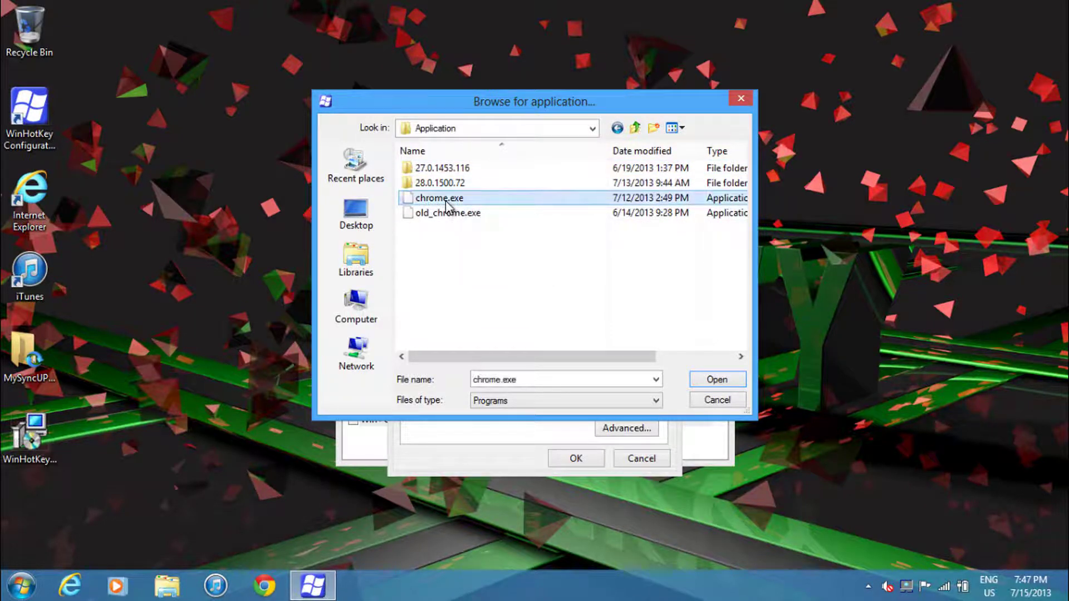
drag(505, 380, 423, 406)
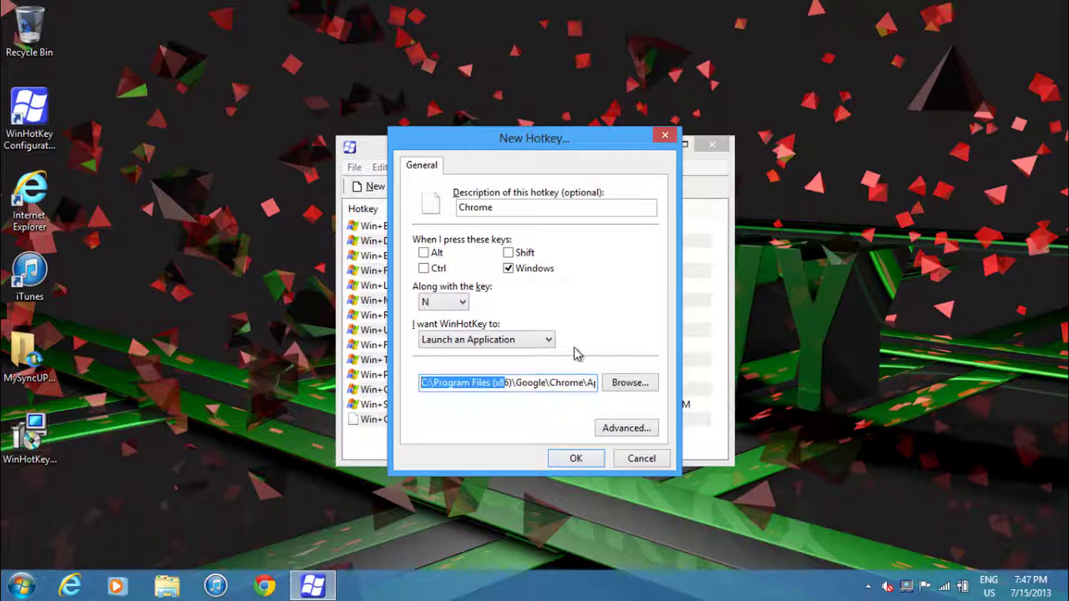
Step: Save the Win+N Chrome hotkey, then test it by opening and closing Chrome
click(560, 382)
click(574, 457)
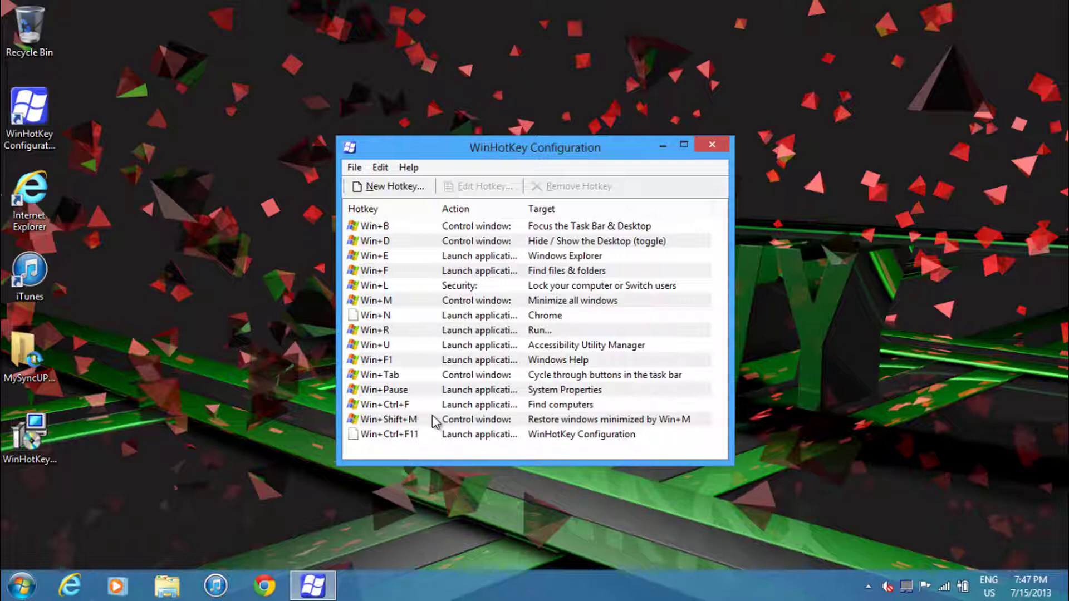
key(super+n)
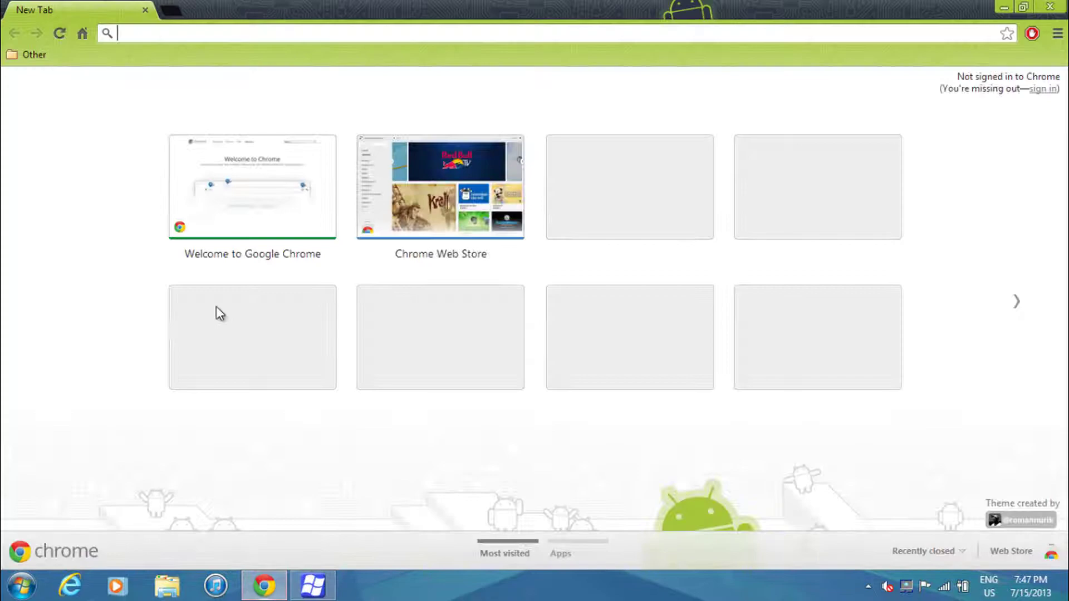
click(1050, 7)
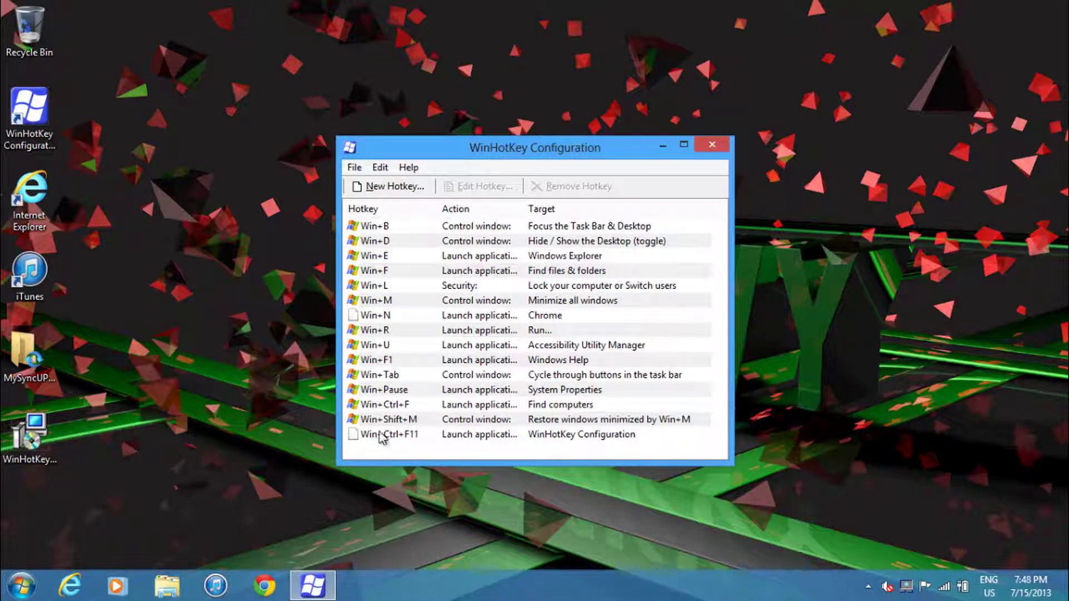
Step: Open the Win+N Chrome hotkey for editing, keeping Launch an Application as its action
click(480, 316)
click(474, 185)
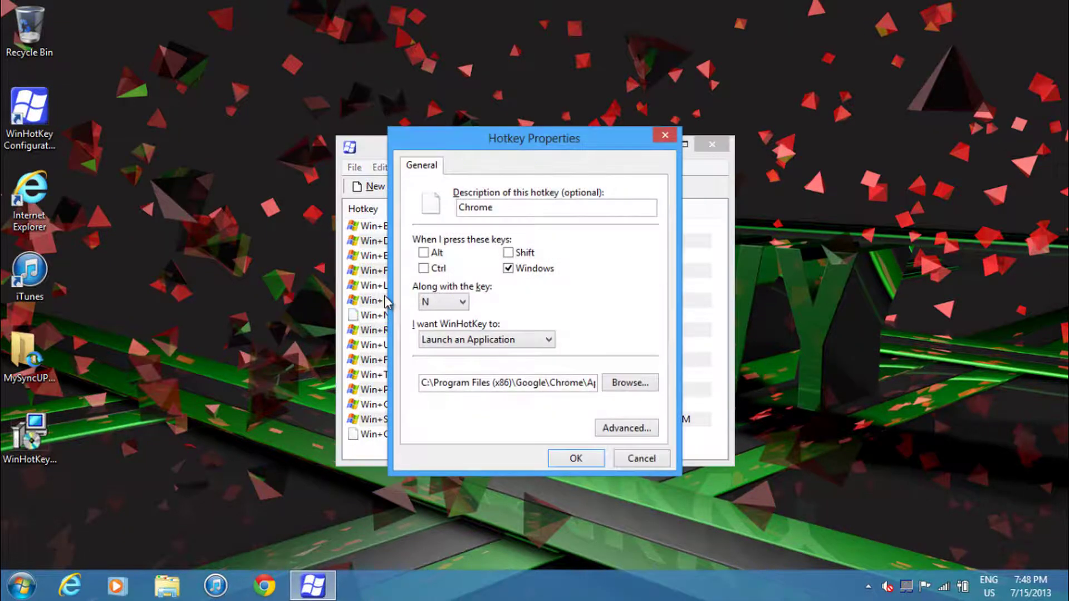
click(513, 345)
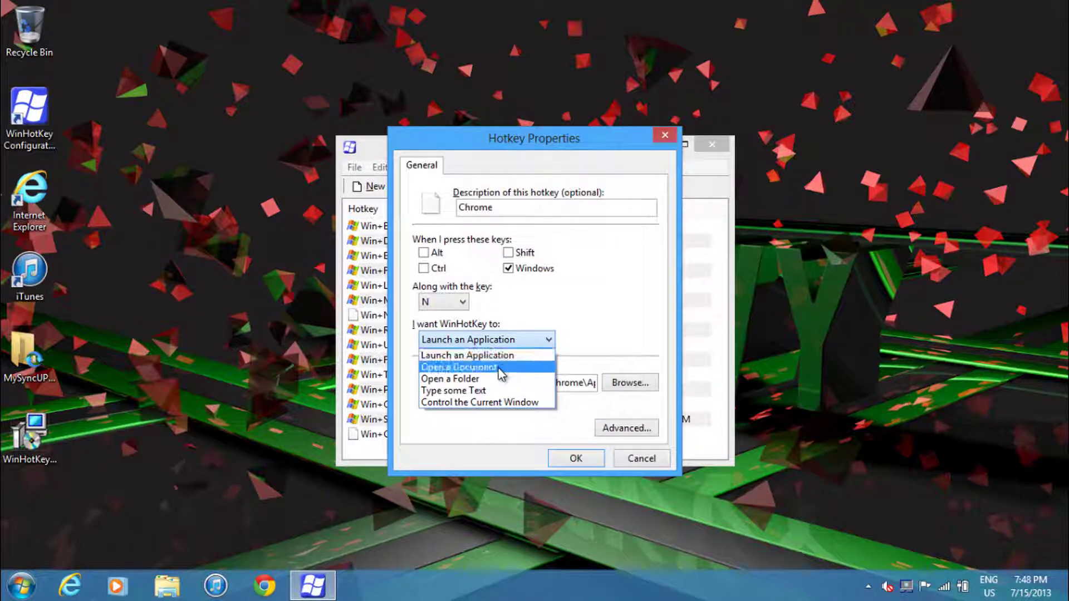
click(570, 383)
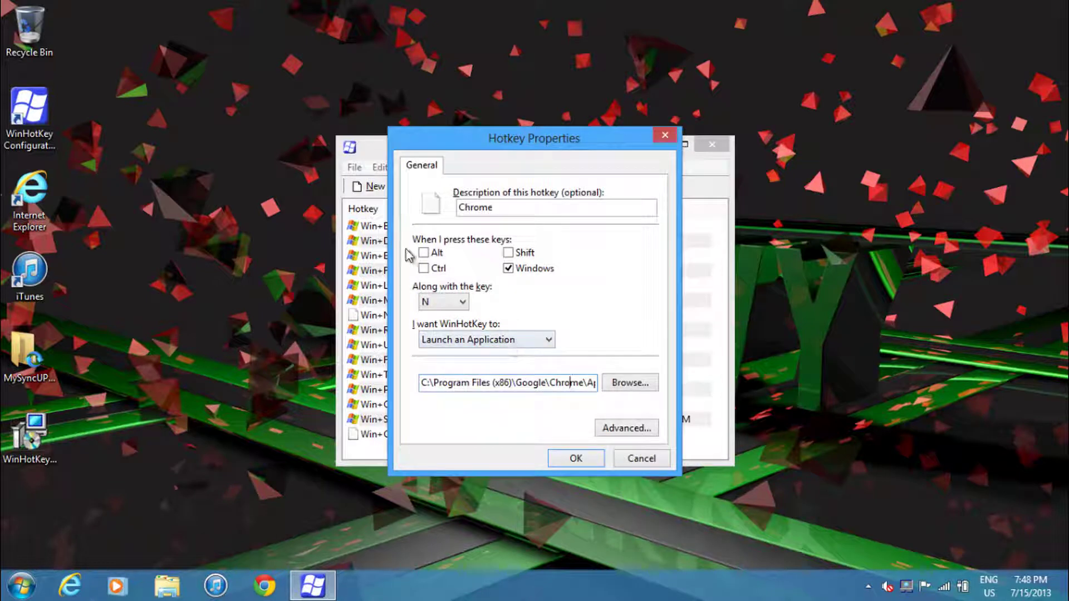
Step: Change the hotkey to Alt+Ctrl+A without the Windows key, confirm the warning, and save
click(424, 268)
click(423, 253)
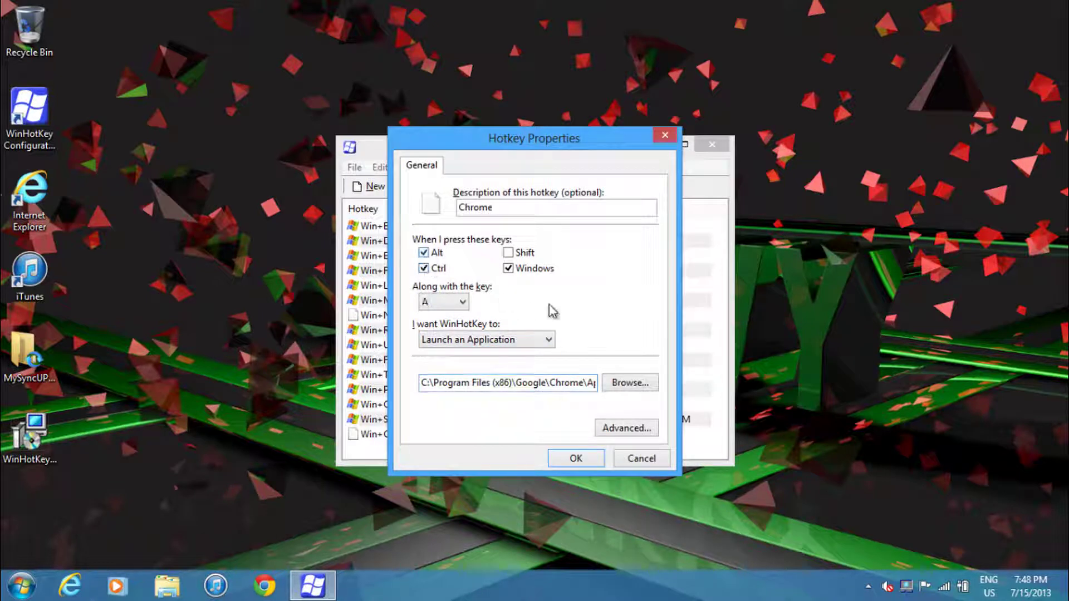
click(508, 269)
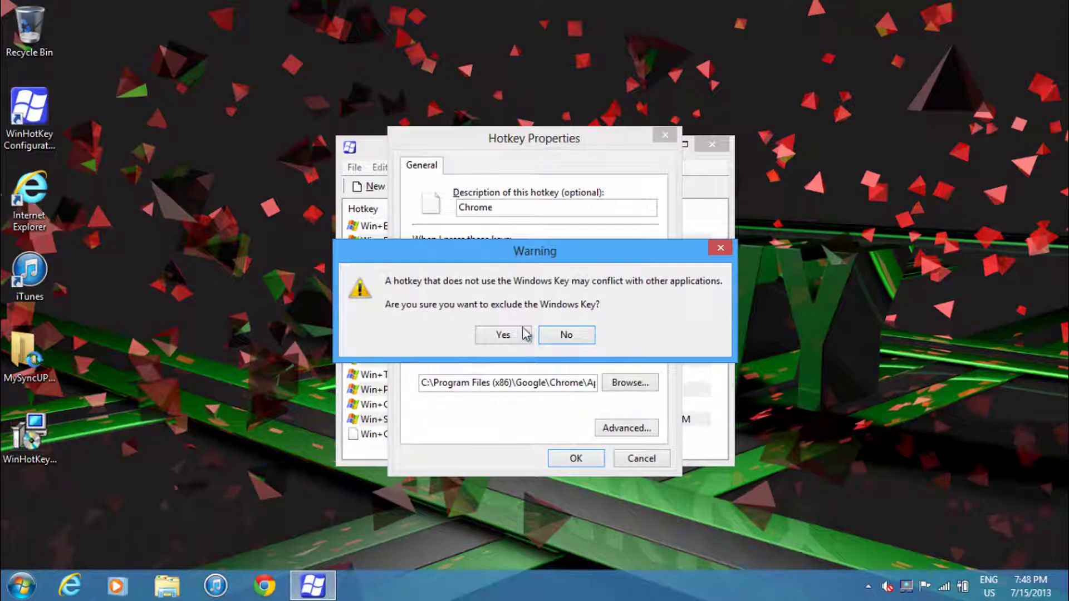
click(524, 336)
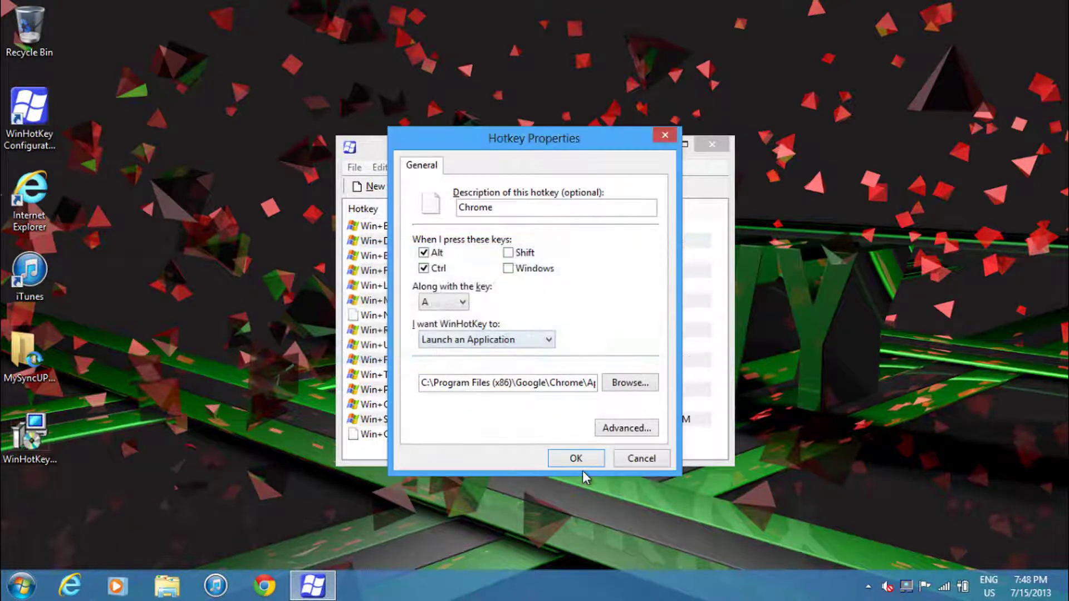
click(579, 462)
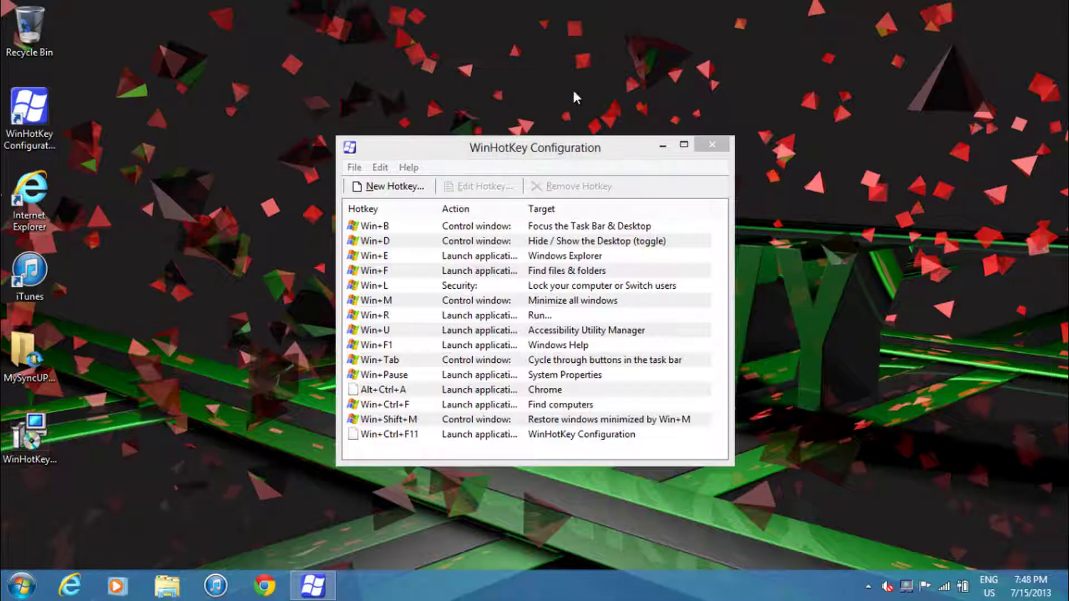
click(524, 161)
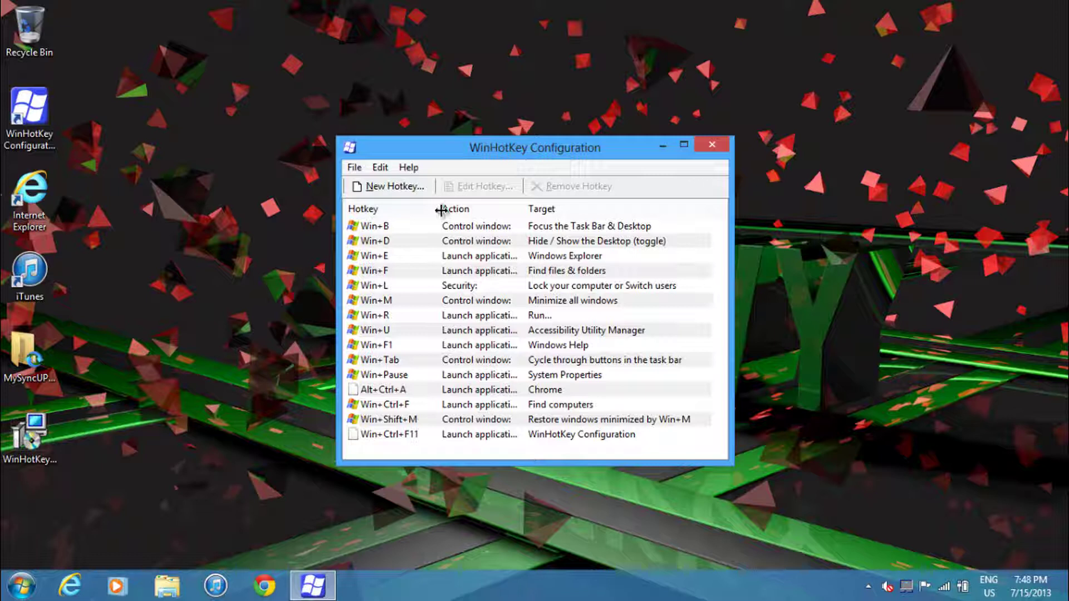